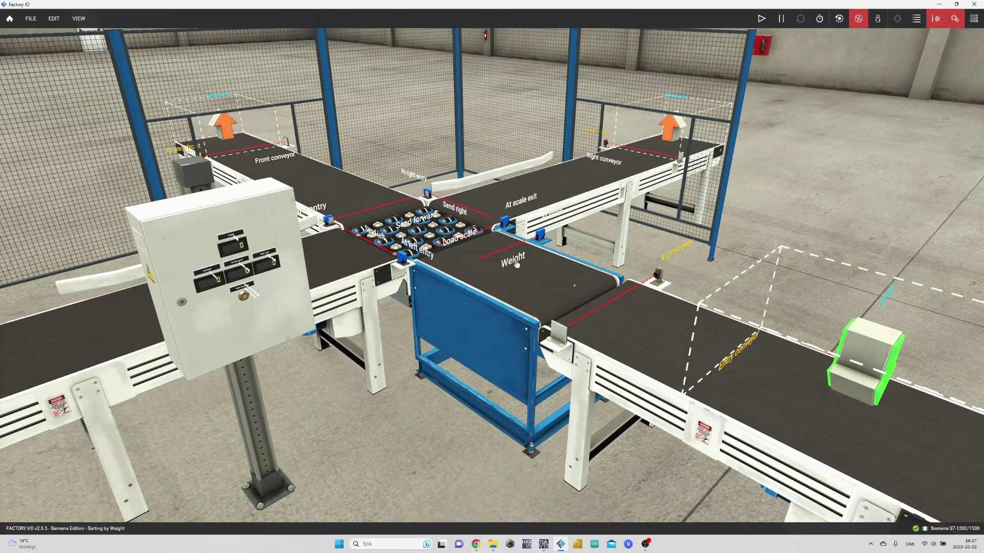
Orbit the Factory I/O scene to frame the control panel, sorter and left conveyor
{"action": "left_click_drag", "start_coordinate": [491, 310], "coordinate": [337, 293]}
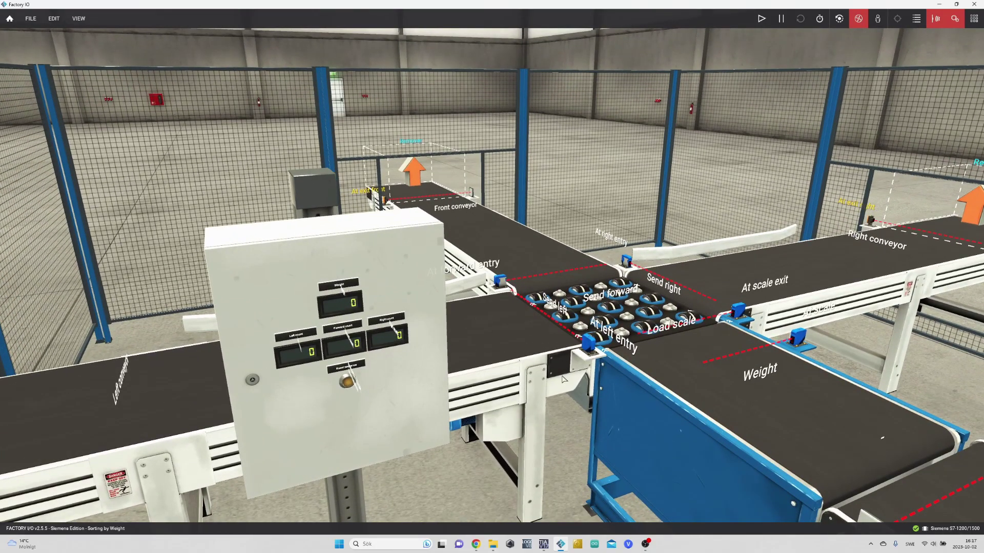
{"action": "left_click_drag", "start_coordinate": [565, 379], "coordinate": [451, 359]}
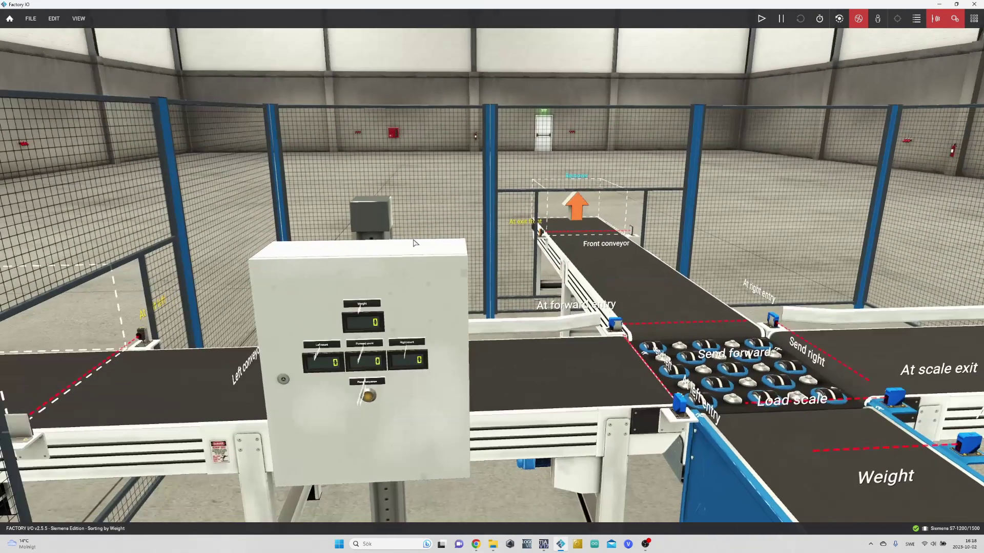
{"action": "left_click_drag", "start_coordinate": [443, 329], "coordinate": [286, 333]}
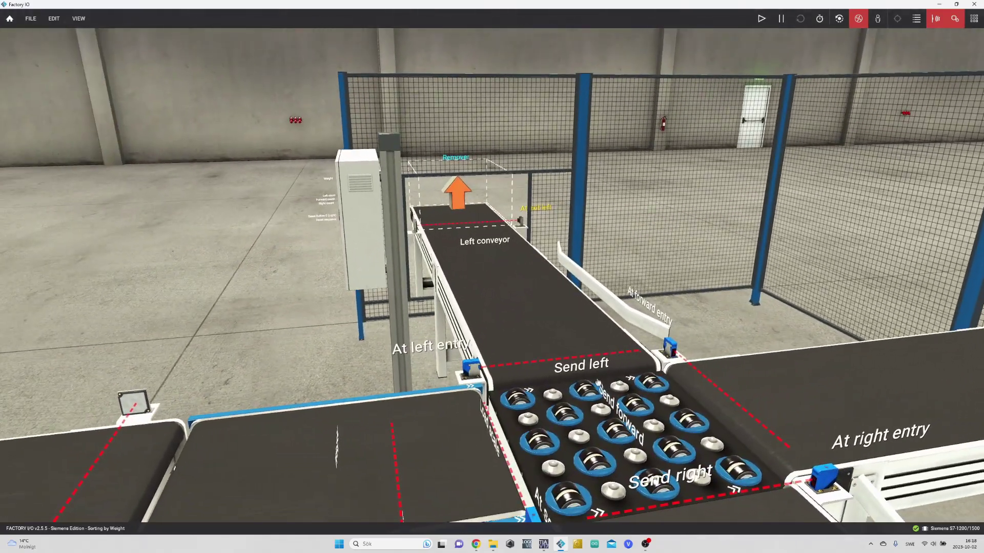